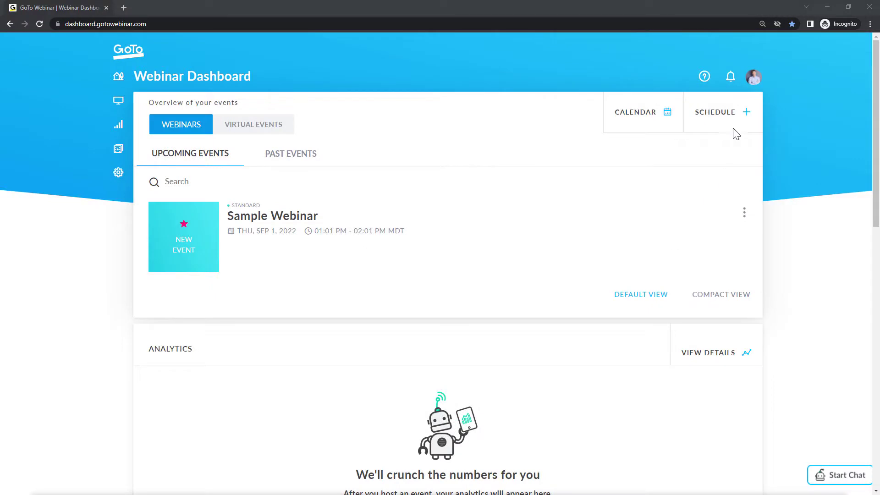
Schedule a multi-day virtual event from May 23, 8:00 AM to May 25, 6:00 PM Mountain Time.
click(734, 120)
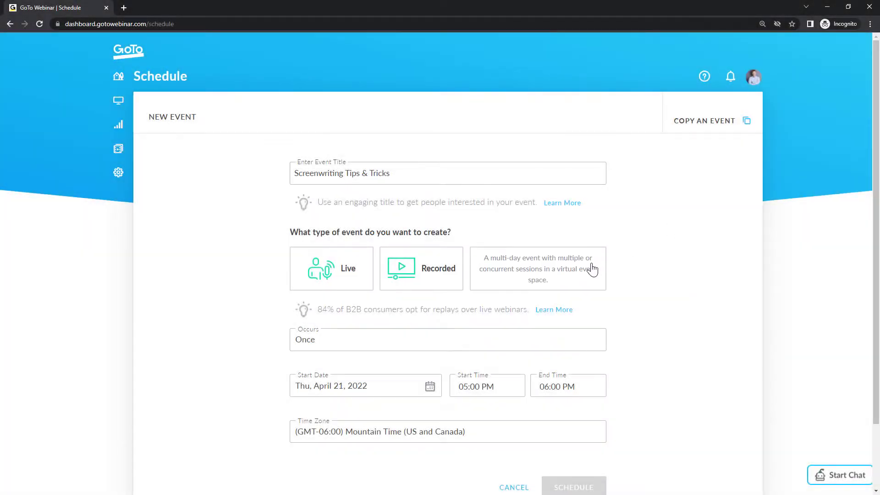
click(591, 267)
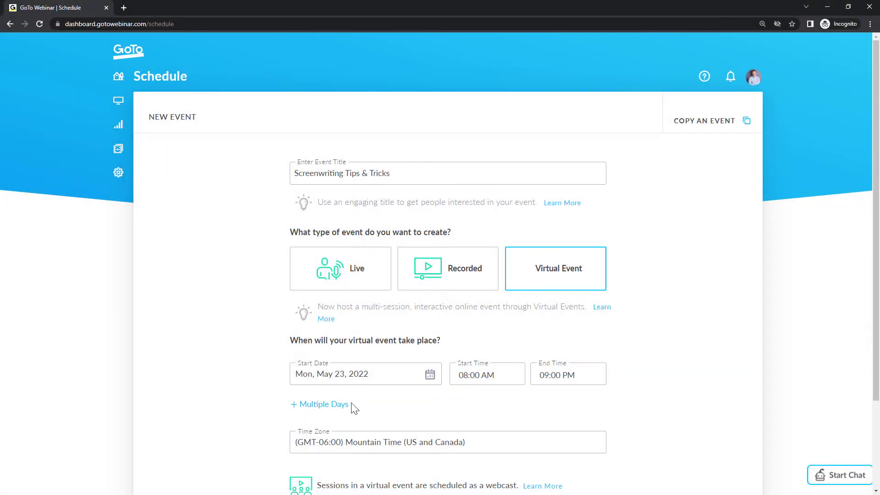
click(331, 405)
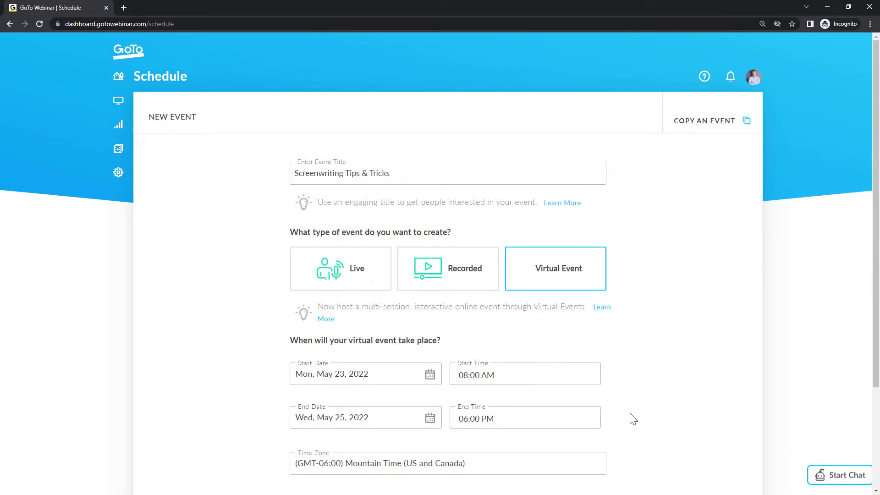
scroll(633, 419, down, 3)
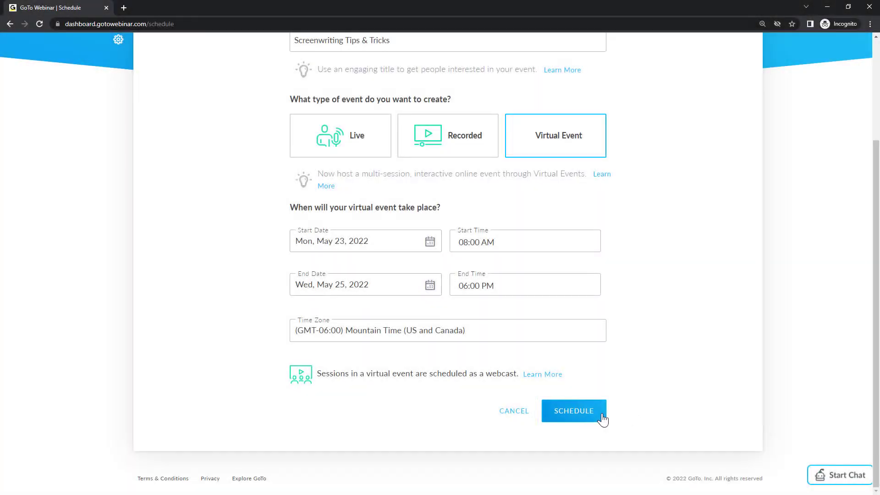
click(603, 419)
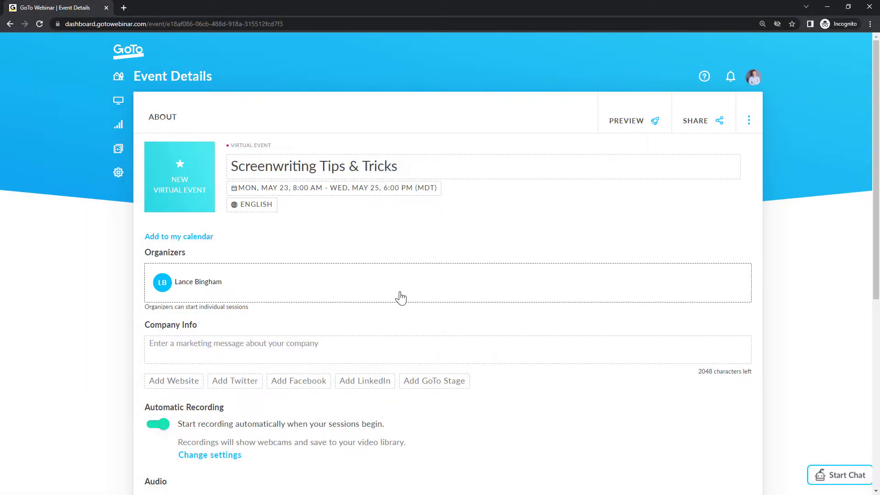
Open the event's organizer settings and mark Organizer 1 as a speaker.
click(397, 289)
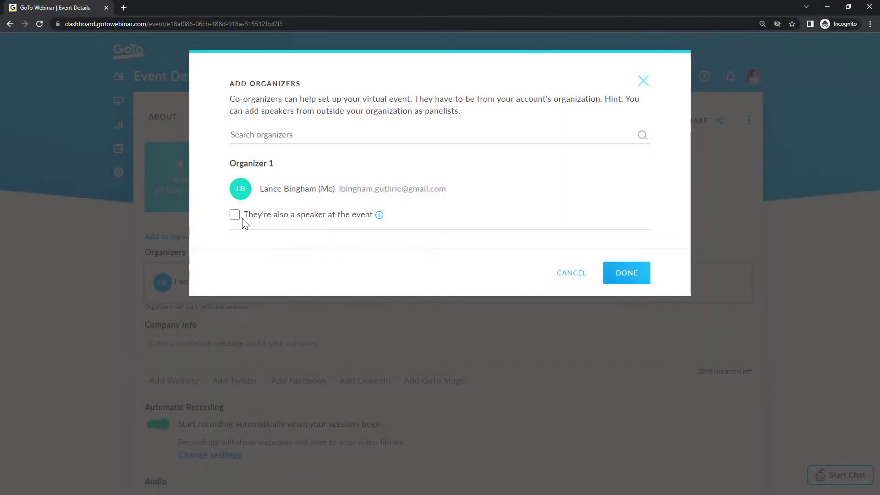
click(235, 215)
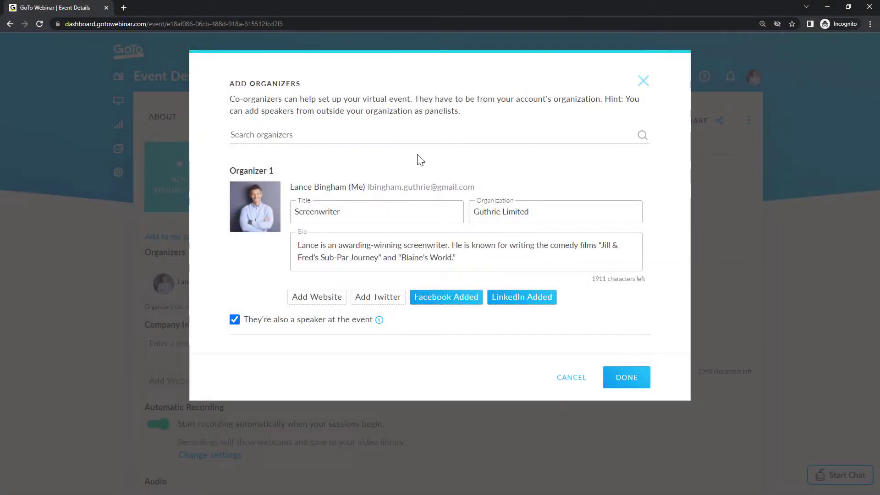
Search for and add the co-organizer as Organizer 2, mark her a speaker, and save the organizers.
click(409, 133)
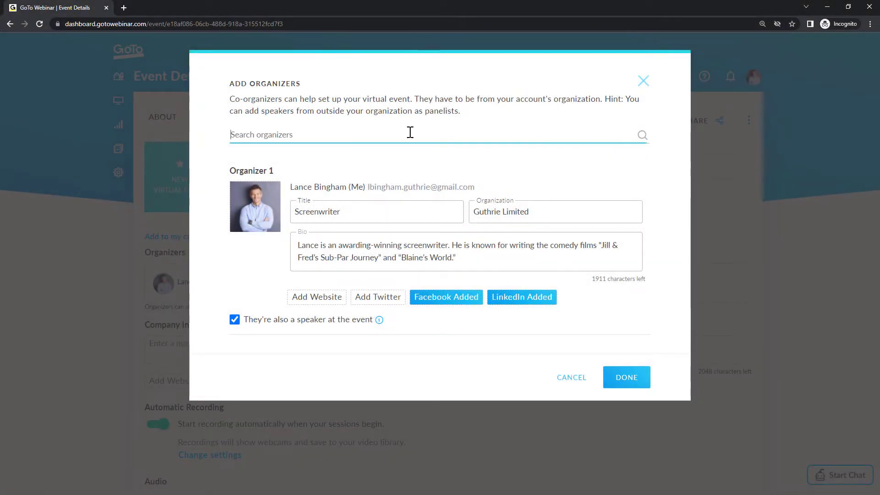
text(dani)
click(338, 192)
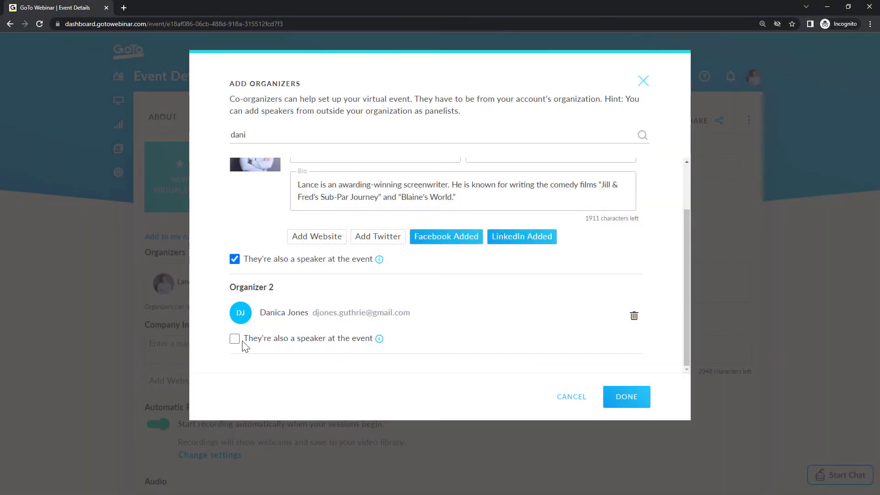
click(235, 338)
scroll(238, 359, down, 2)
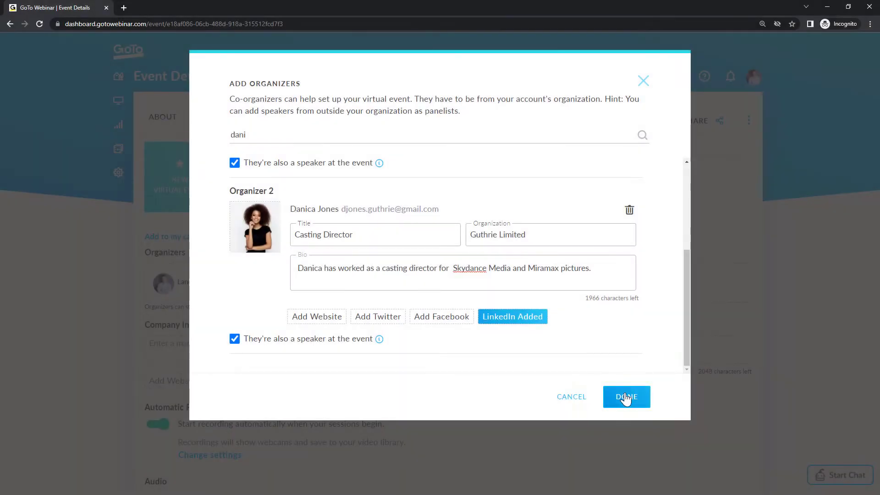
click(626, 397)
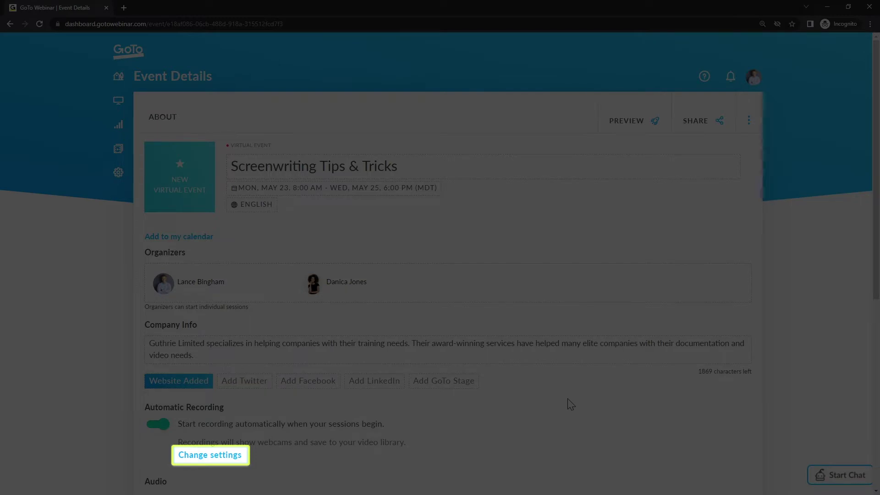
Move past Company Info and expand the event's Registration settings.
scroll(568, 403, down, 7)
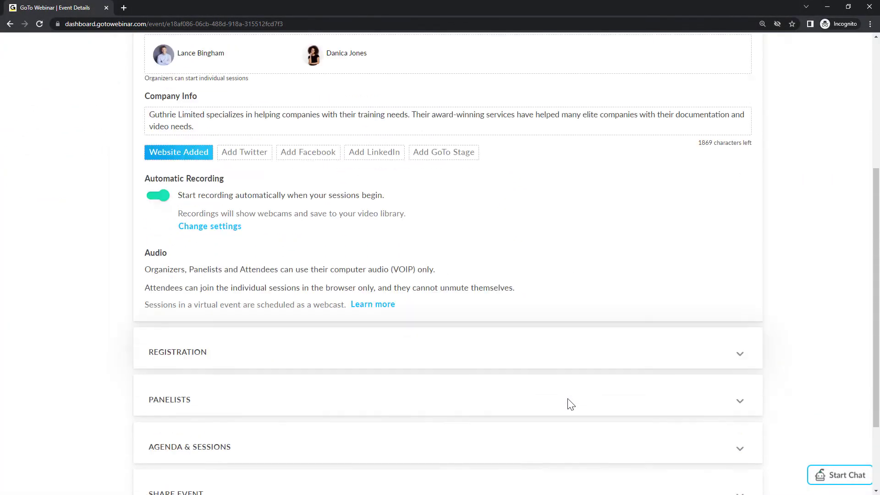
click(738, 262)
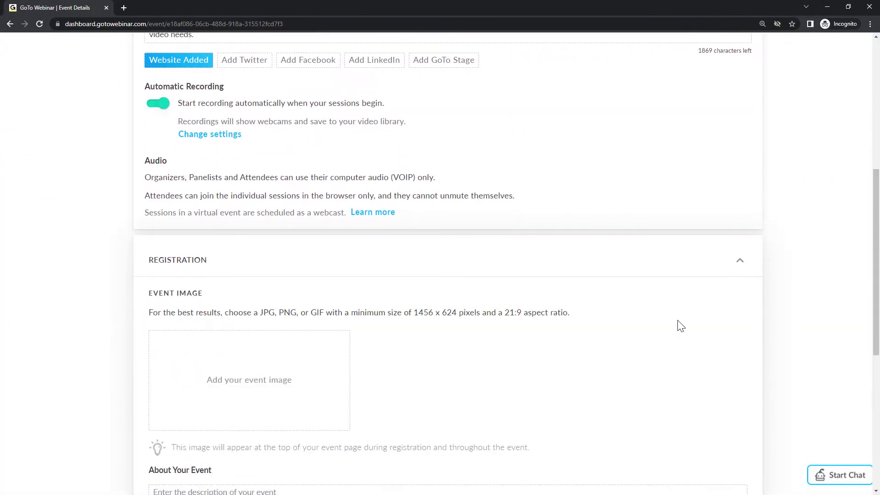
Scroll through the registration image and description, then open the Registration Questions options.
scroll(678, 324, down, 3)
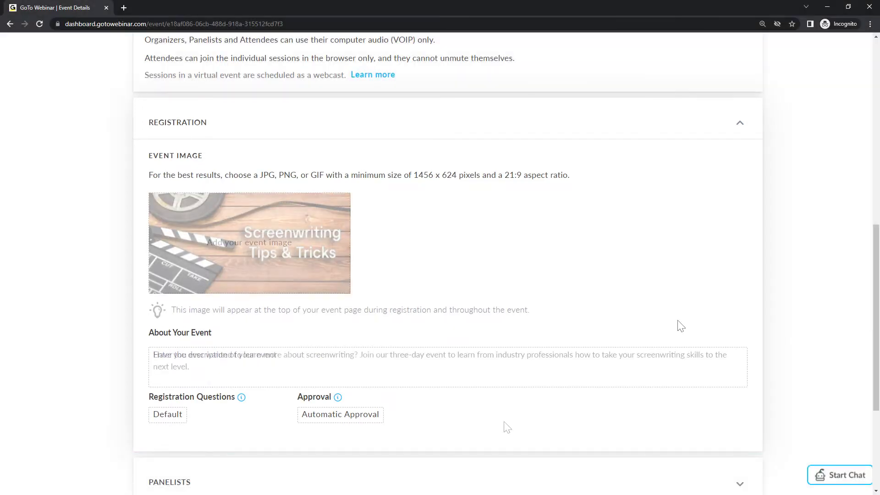
scroll(507, 427, down, 2)
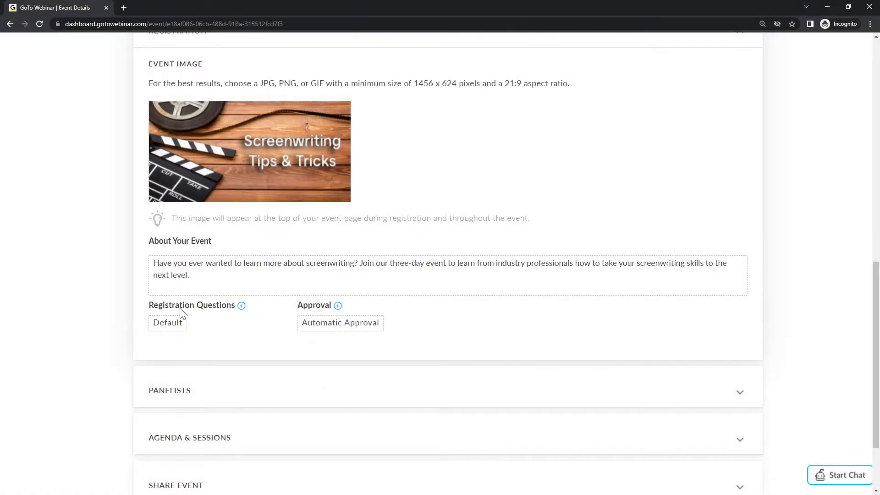
click(182, 321)
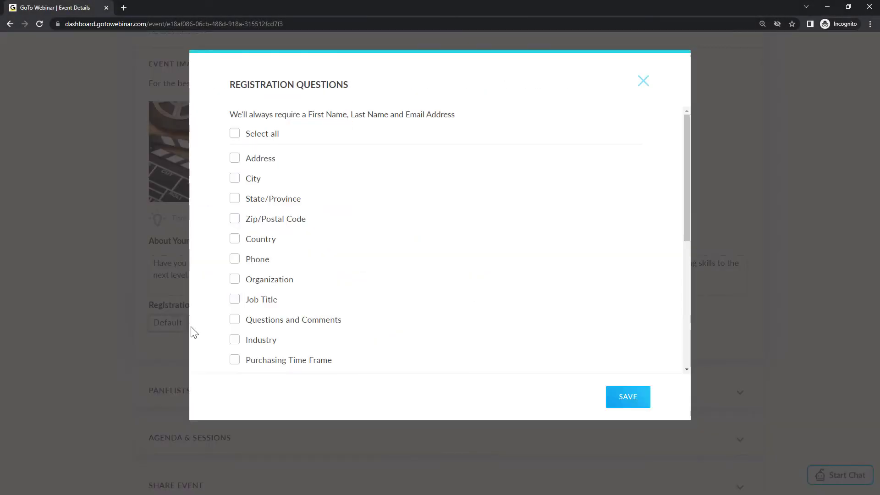
Ask all registration questions, save them, and begin adding panelists in the Panelists section.
click(232, 137)
click(620, 397)
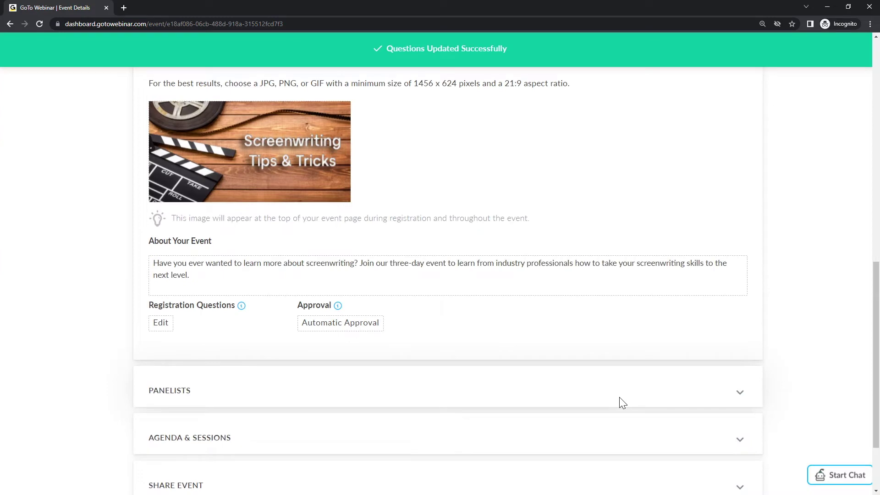
click(456, 391)
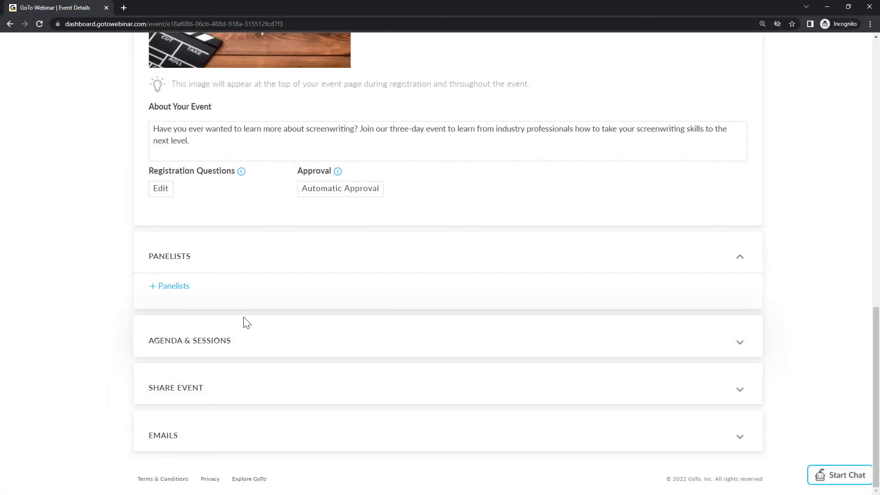
click(176, 287)
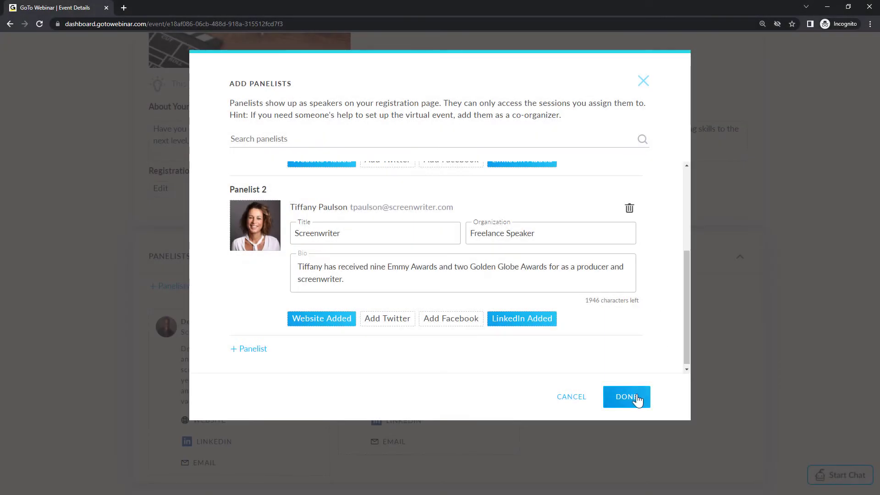
Save the second panelist and expand the Agenda & Sessions section.
click(637, 399)
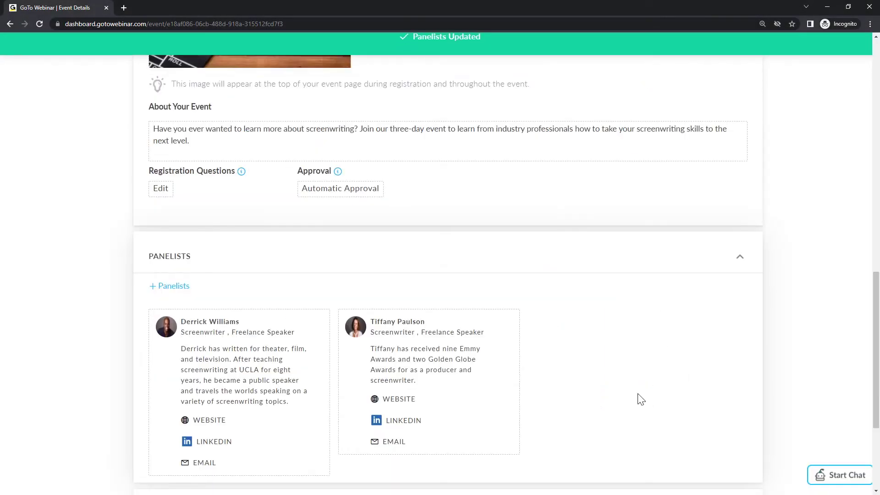
scroll(697, 360, down, 4)
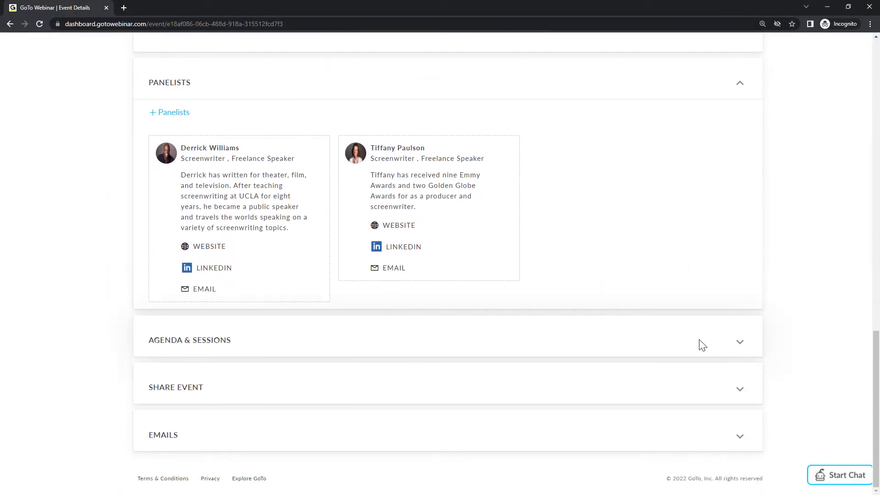
click(692, 347)
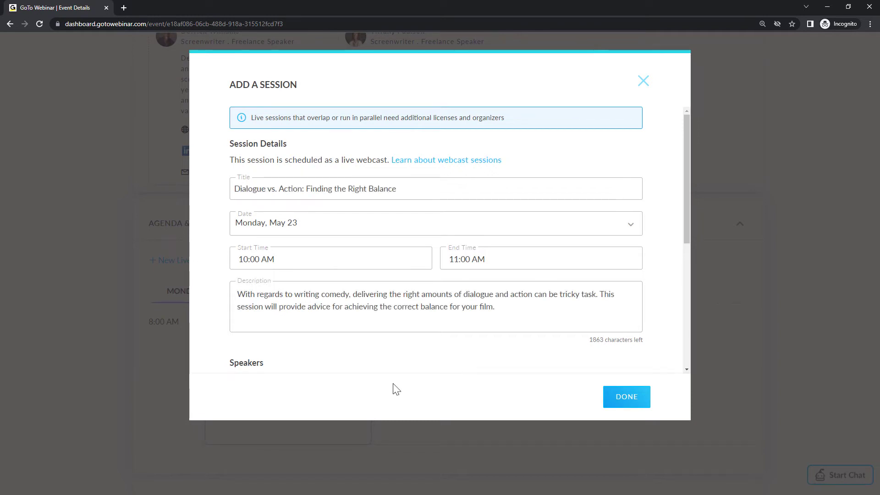
Make the first panelist the speaker for 'Dialogue vs. Action: Finding the Right Balance' and add a poll.
scroll(403, 366, down, 3)
scroll(403, 366, down, 2)
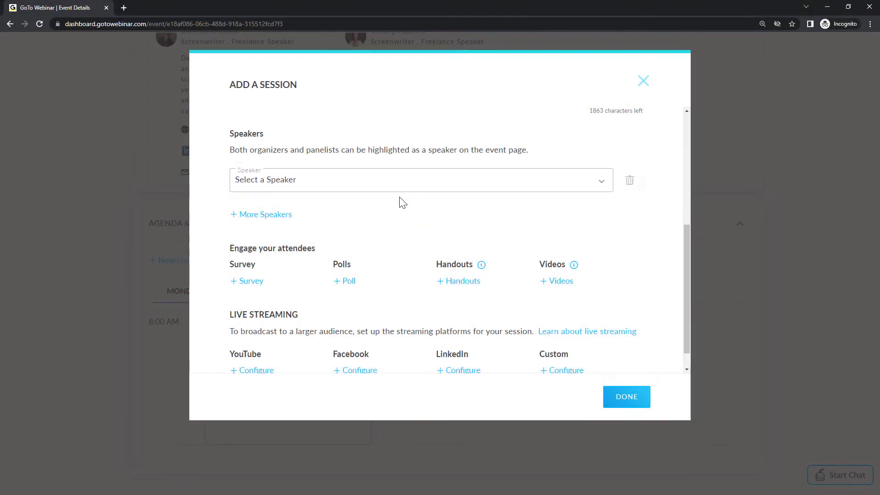
click(362, 186)
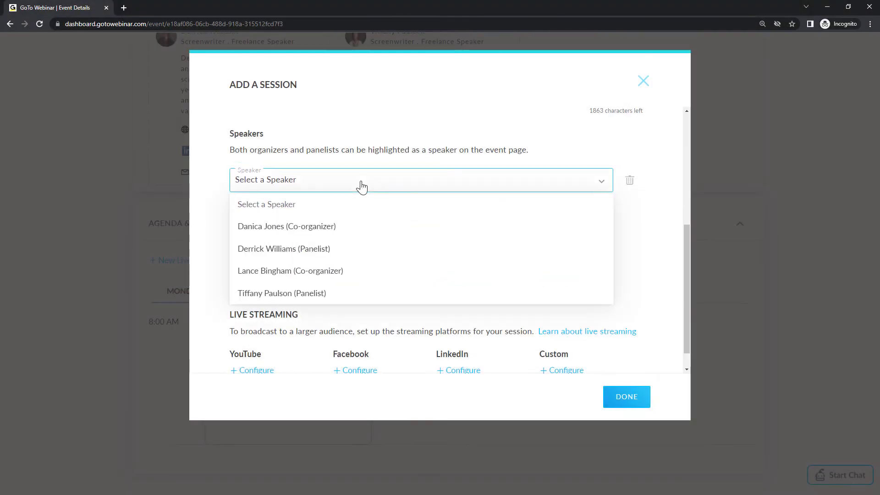
click(310, 252)
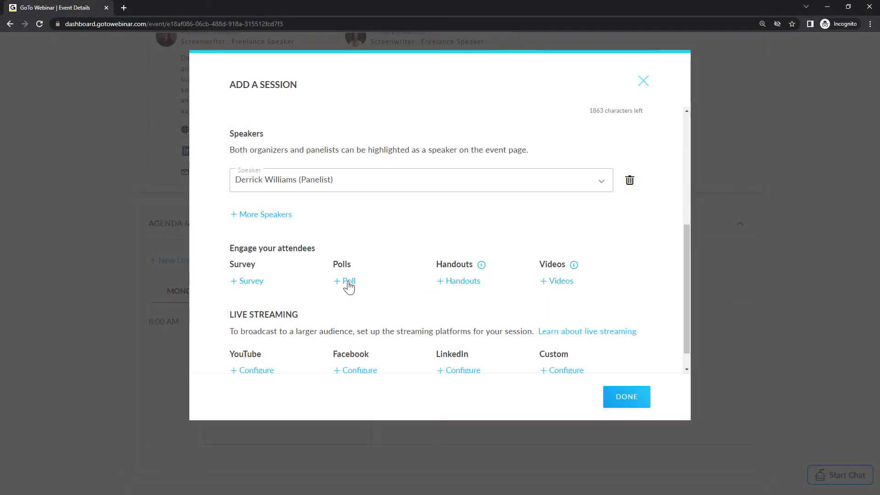
click(347, 282)
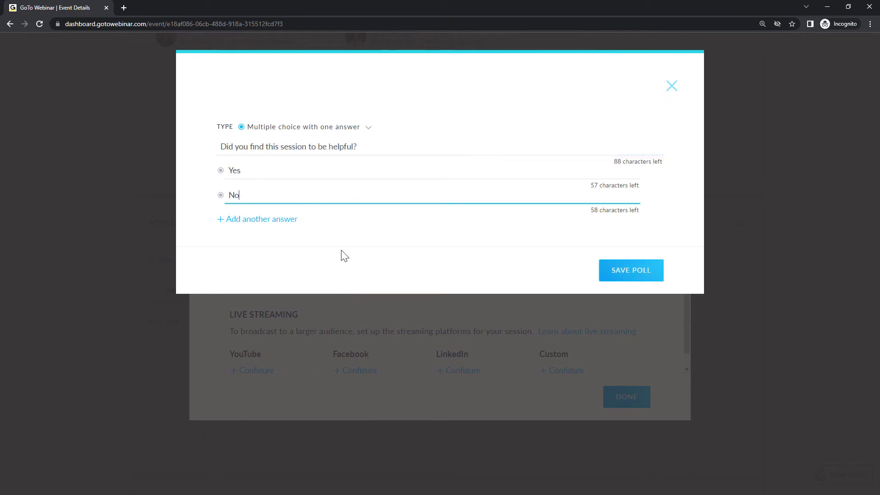
Save the Yes/No helpfulness poll and add the session to the Monday, May 23 agenda.
click(621, 280)
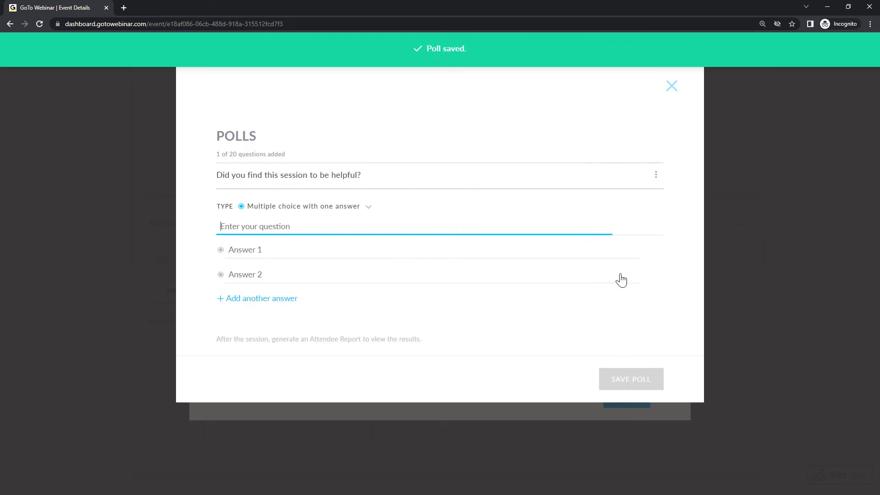
click(669, 90)
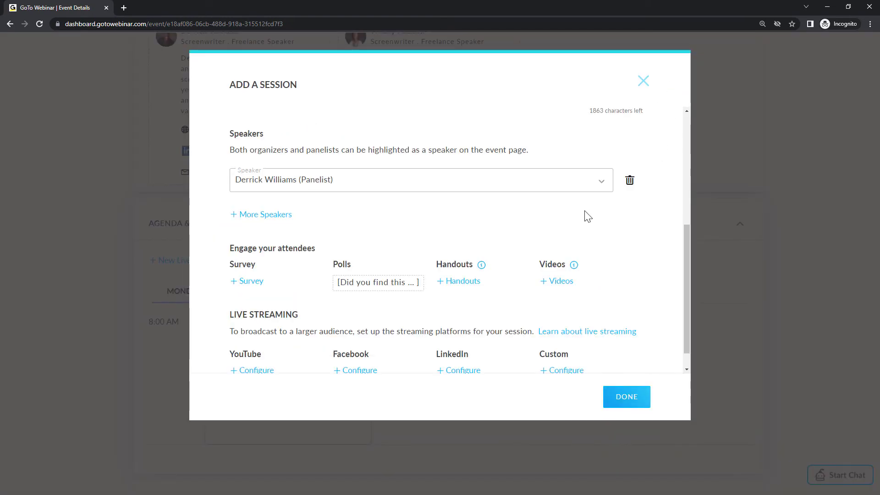
scroll(591, 226, down, 1)
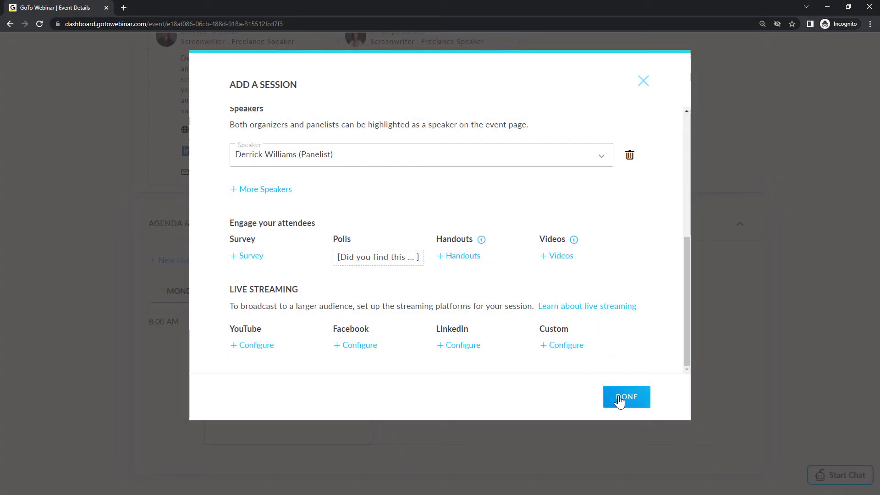
click(620, 400)
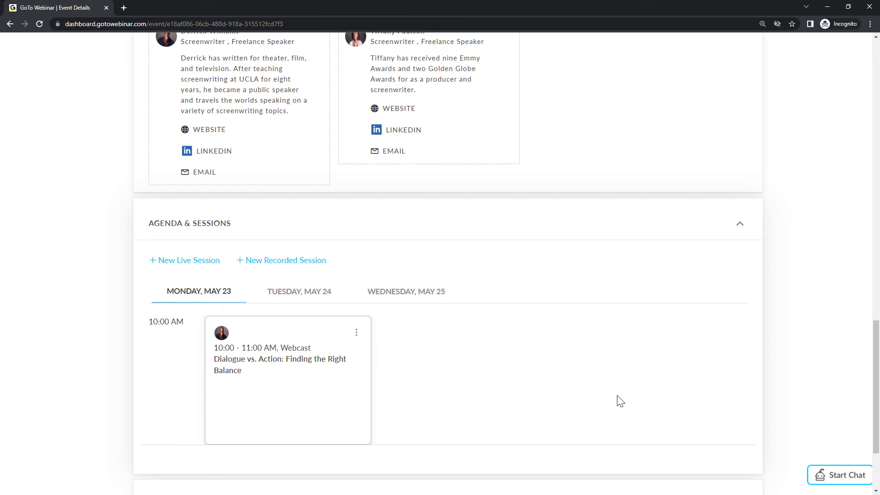
View the Wednesday, May 25 agenda and expand Share Event to show the registration URL.
click(406, 291)
scroll(373, 214, down, 2)
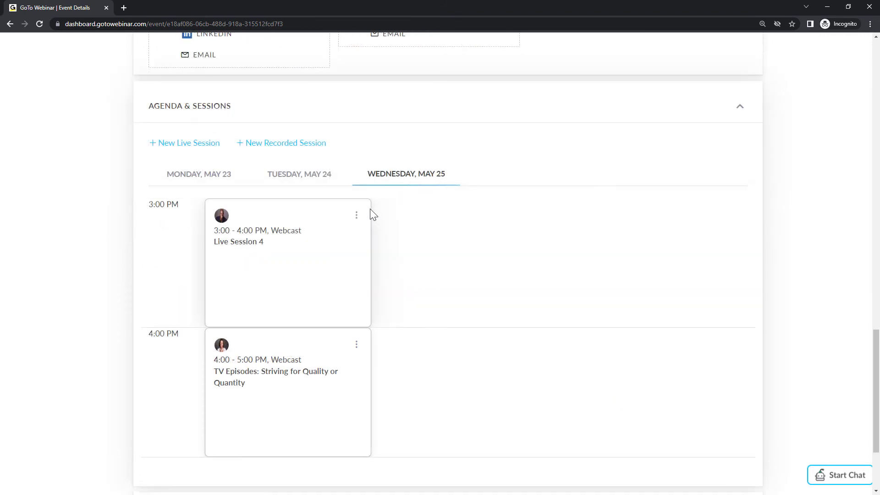
scroll(371, 214, down, 3)
click(436, 389)
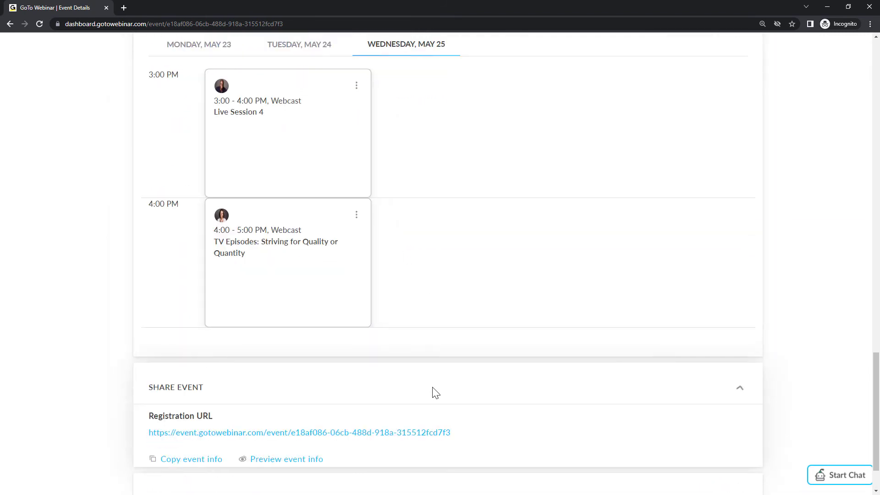
scroll(434, 392, down, 2)
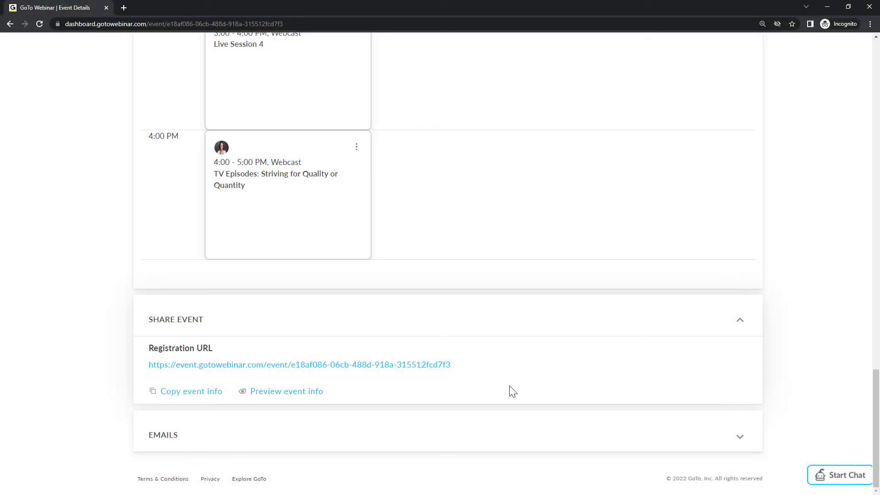
Copy the event invitation text with its registration link, then expand the Emails section.
click(303, 393)
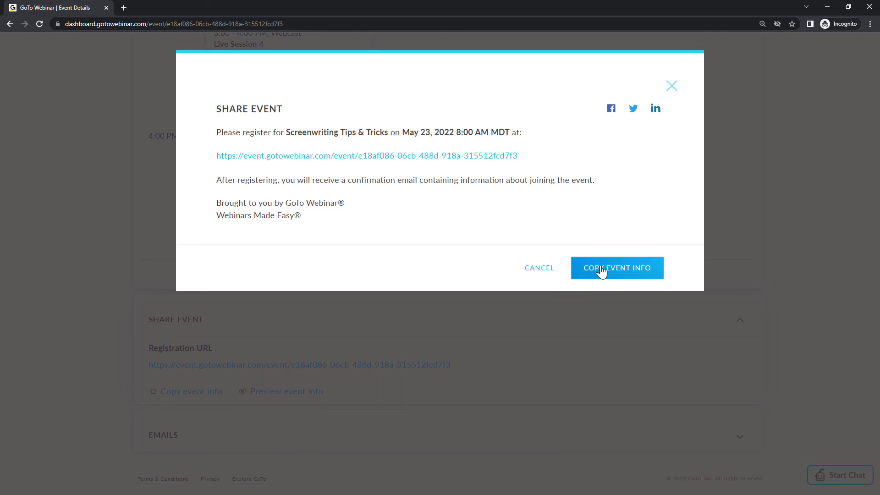
click(601, 270)
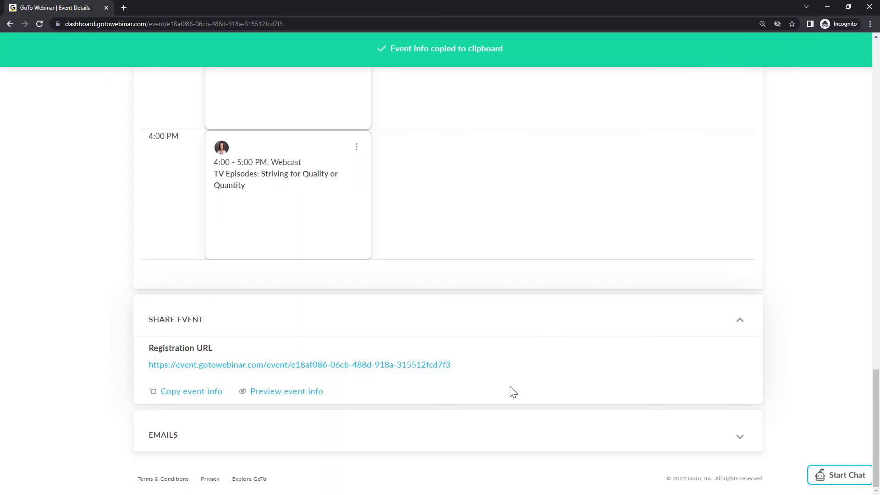
click(186, 438)
Scroll through the Emails section to review the reply-to and reminder settings.
scroll(210, 440, down, 3)
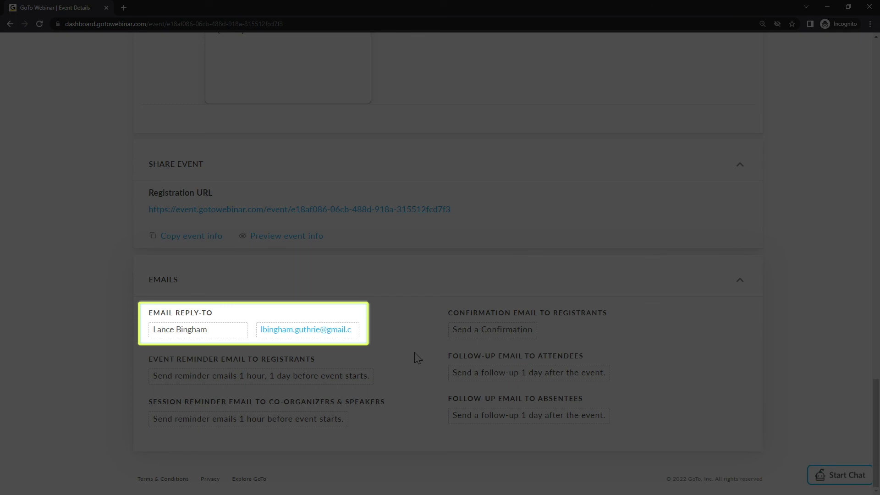
scroll(417, 358, up, 20)
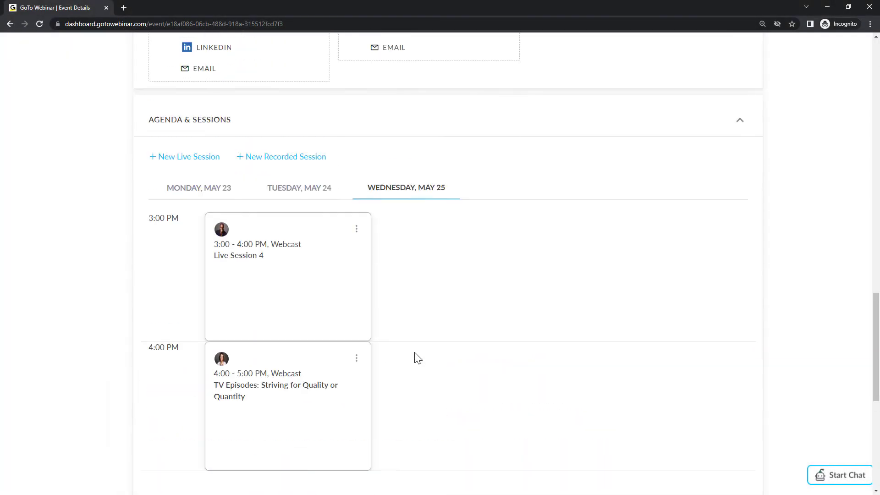